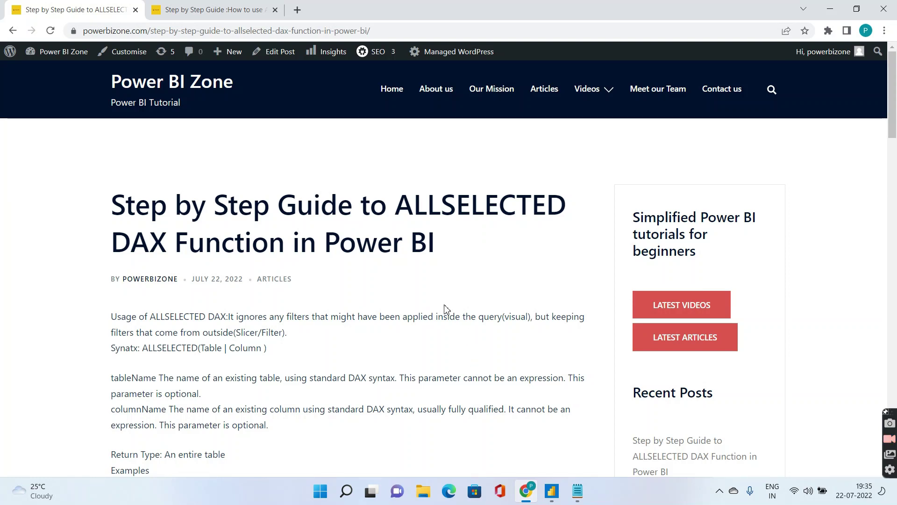
# - Highlight the article's ALLSELECTED title, filter-behaviour definition, syntax line and table return type
pyautogui.moveTo(402, 210); pyautogui.dragTo(568, 210)
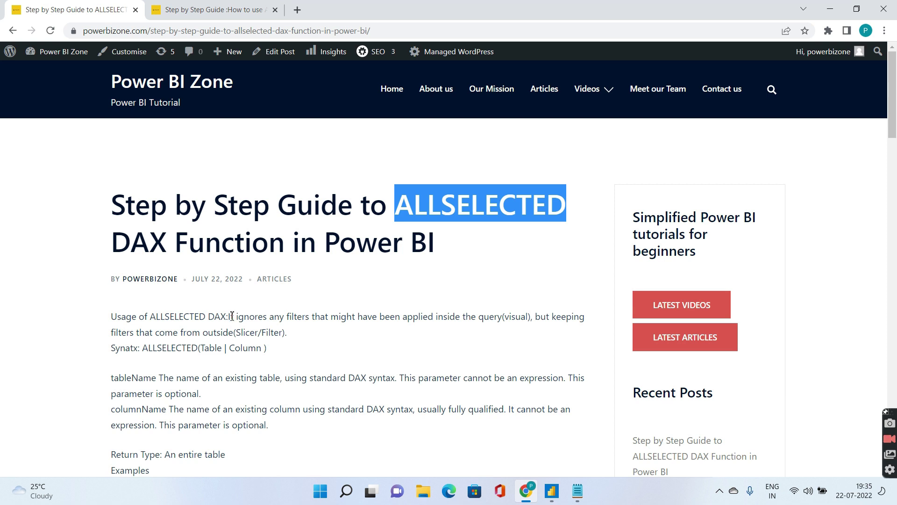
pyautogui.moveTo(230, 316); pyautogui.dragTo(506, 327)
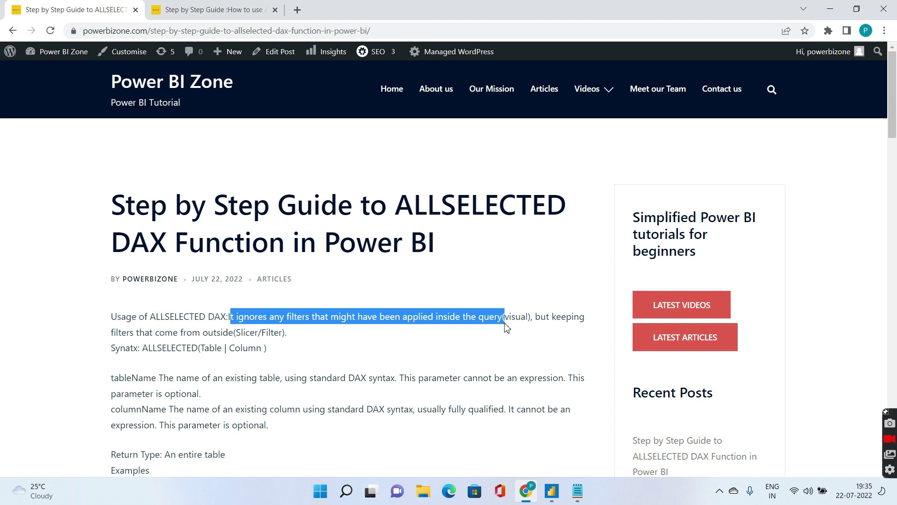
pyautogui.moveTo(505, 327); pyautogui.dragTo(516, 330)
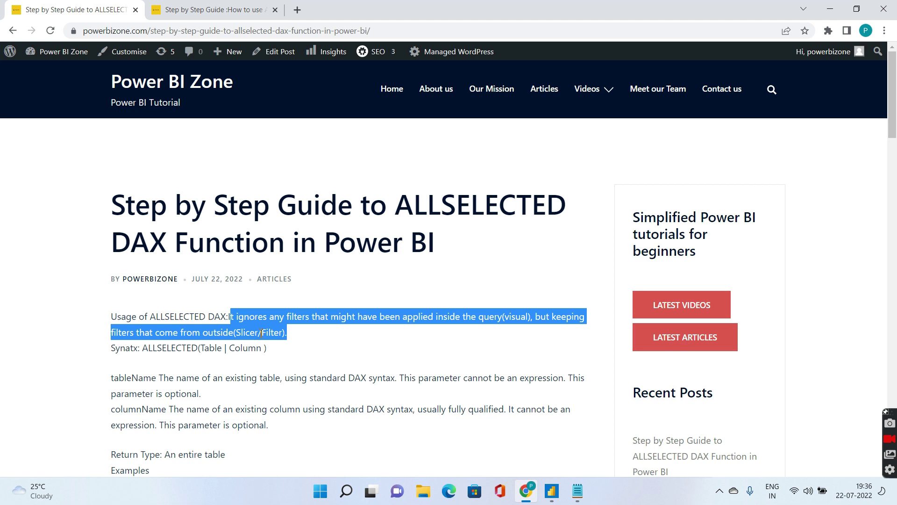
pyautogui.click(220, 344)
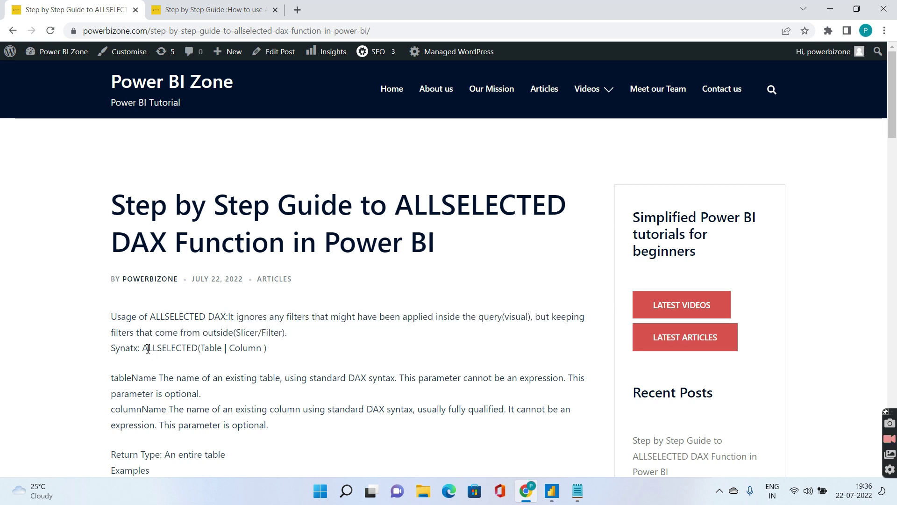
pyautogui.moveTo(149, 349); pyautogui.dragTo(268, 351)
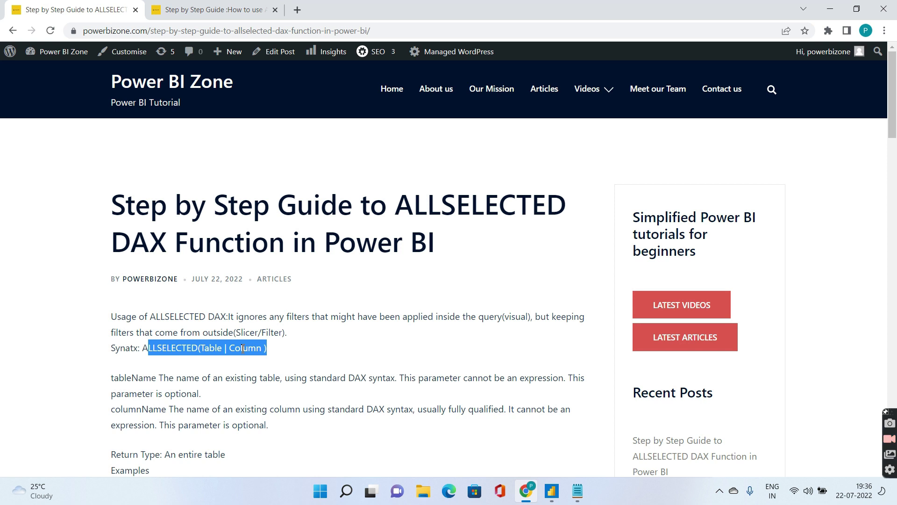
pyautogui.scroll(-1, 243, 348)
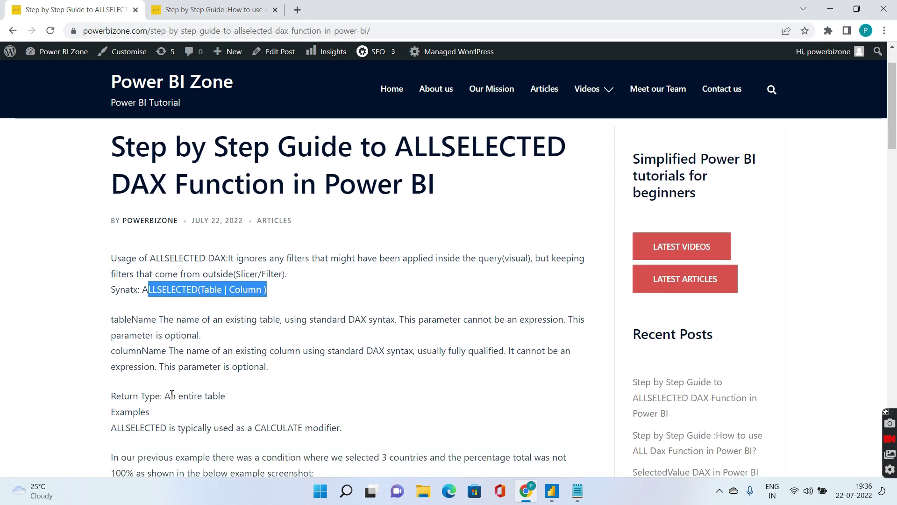
pyautogui.moveTo(165, 395); pyautogui.dragTo(234, 403)
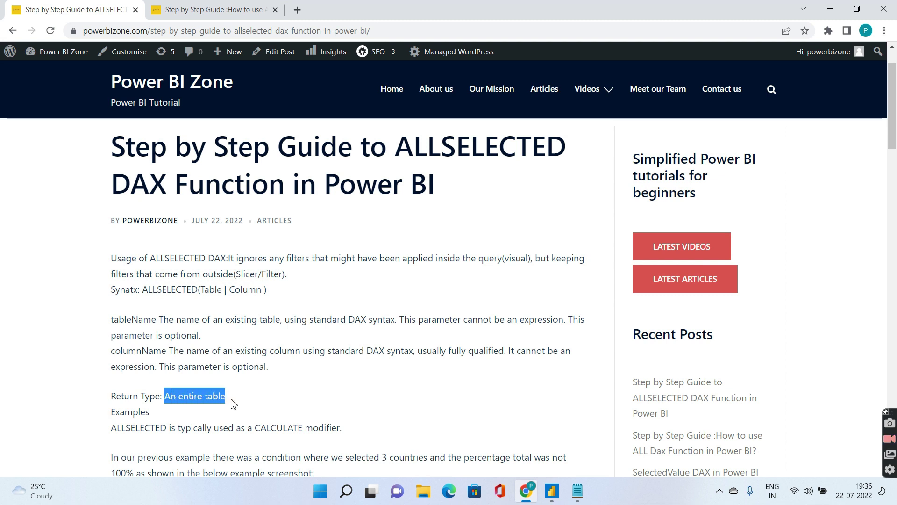
# - In Power BI Desktop, review the ALL Sales measure's DAX and close it unchanged
pyautogui.click(552, 491)
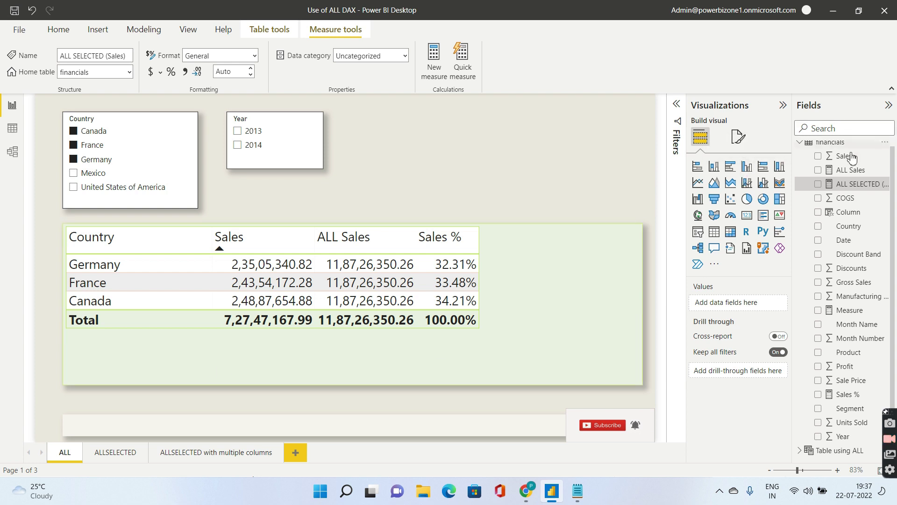
pyautogui.click(850, 170)
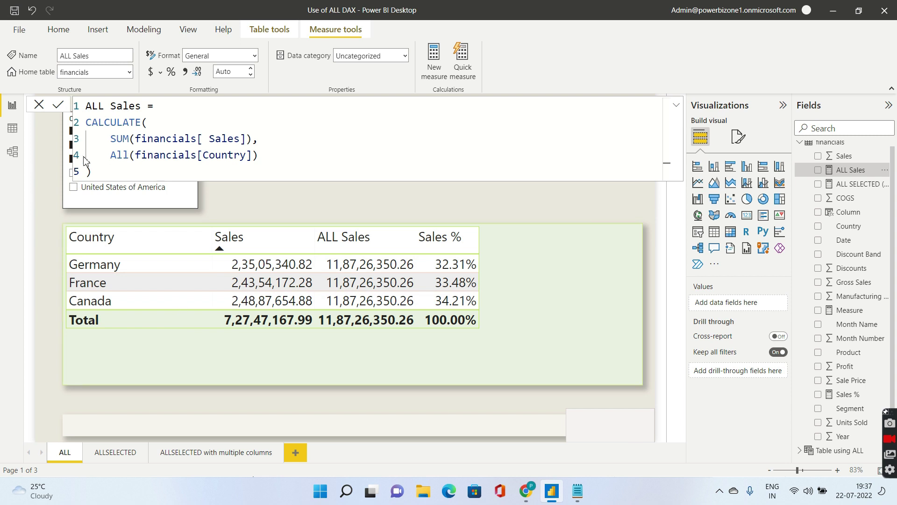
pyautogui.click(39, 105)
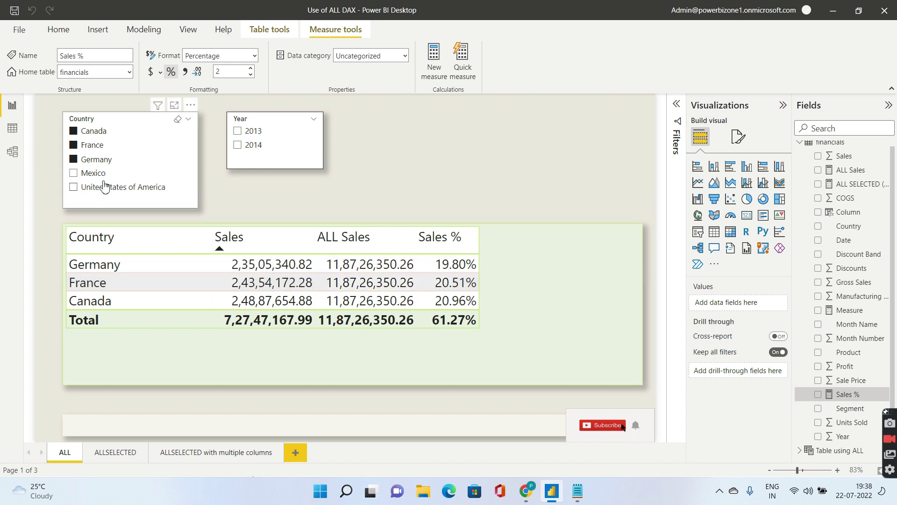
pyautogui.moveTo(130, 160)
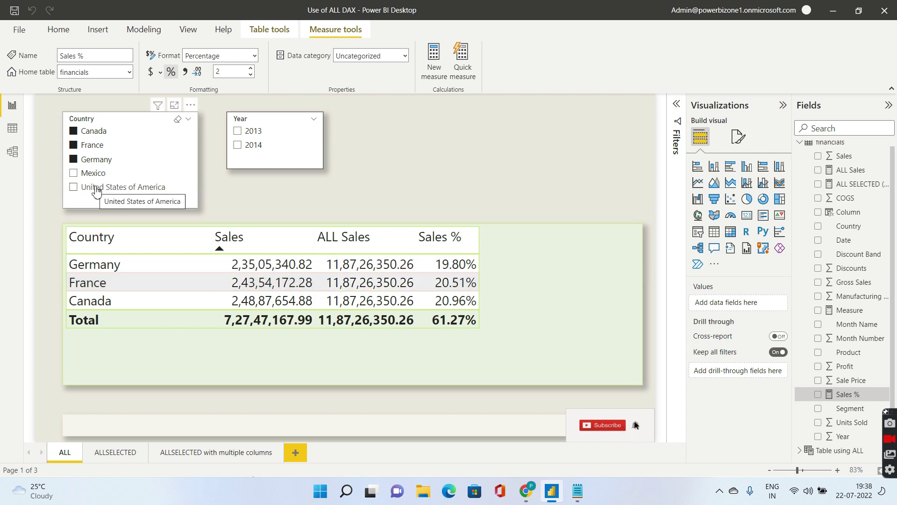
pyautogui.click(96, 192)
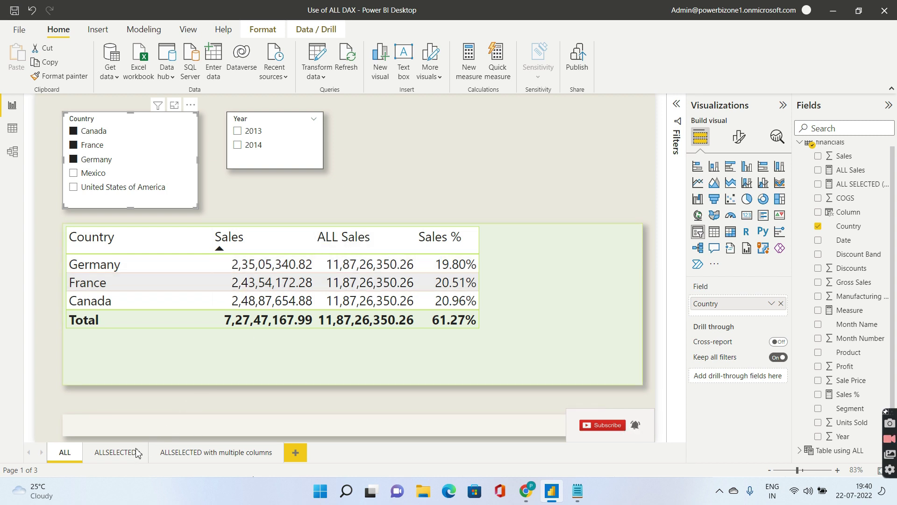
pyautogui.click(112, 454)
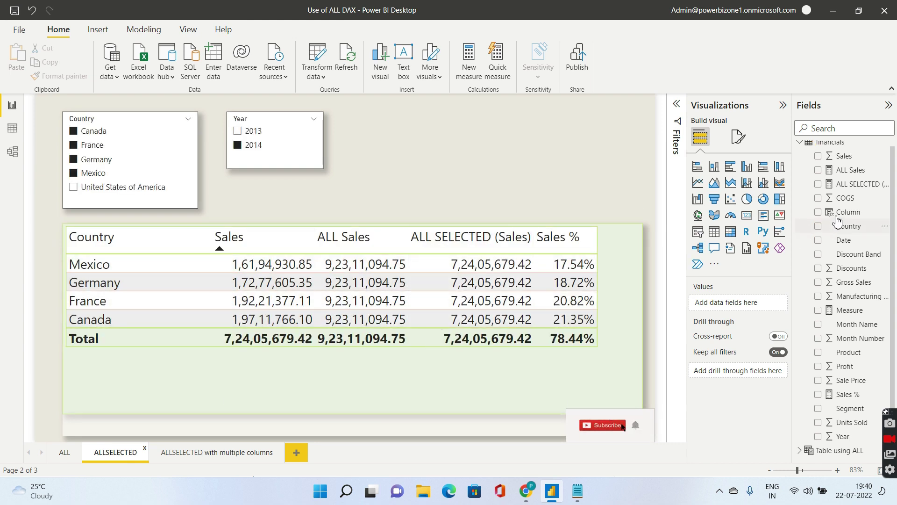
# - Inspect ALL SELECTED (Sales): CALCULATE over ALLSELECTED(financials[Country]), then close it unchanged
pyautogui.click(855, 185)
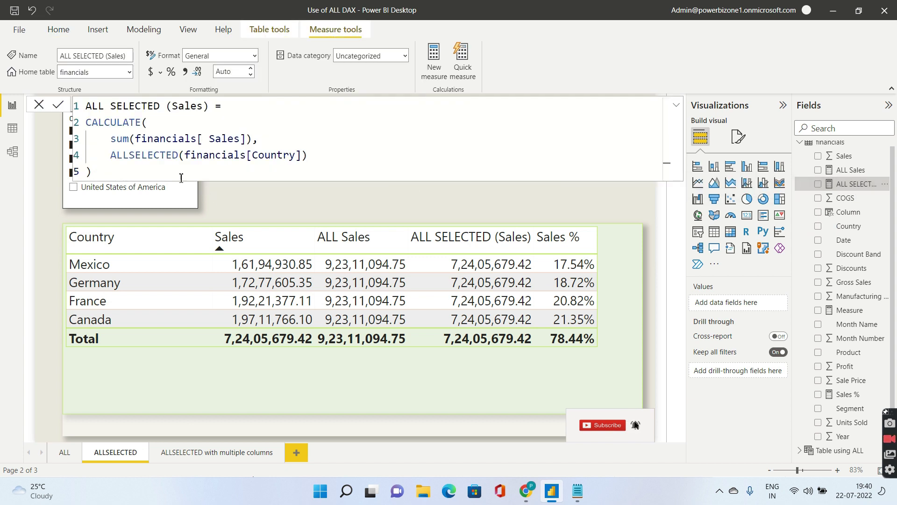
pyautogui.moveTo(110, 155); pyautogui.dragTo(301, 156)
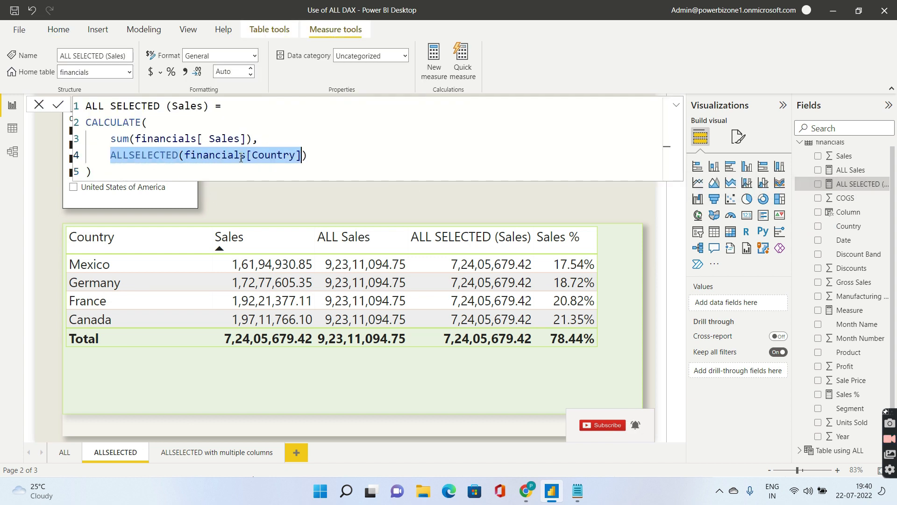
pyautogui.click(38, 107)
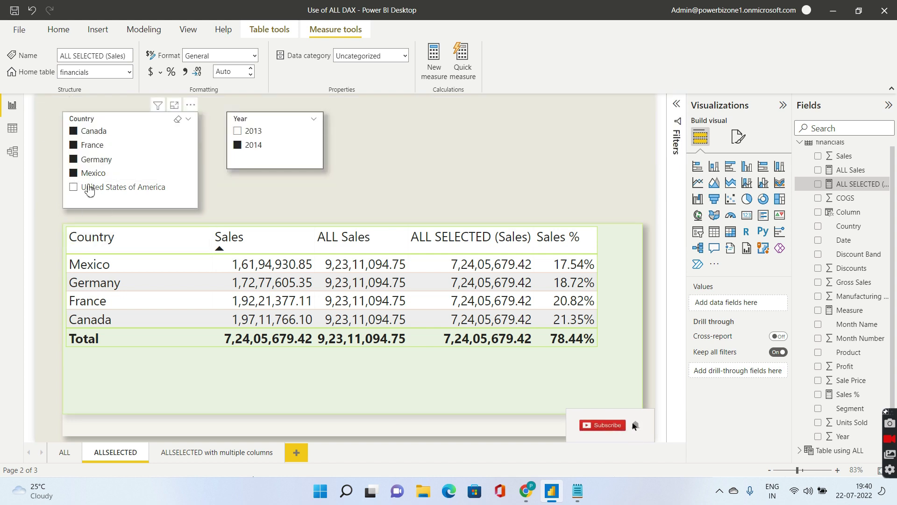
pyautogui.click(85, 175)
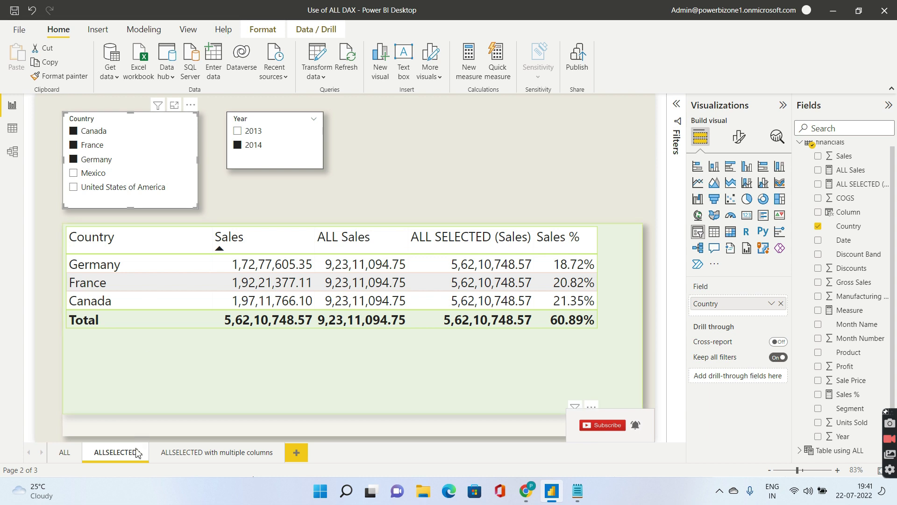
pyautogui.click(65, 452)
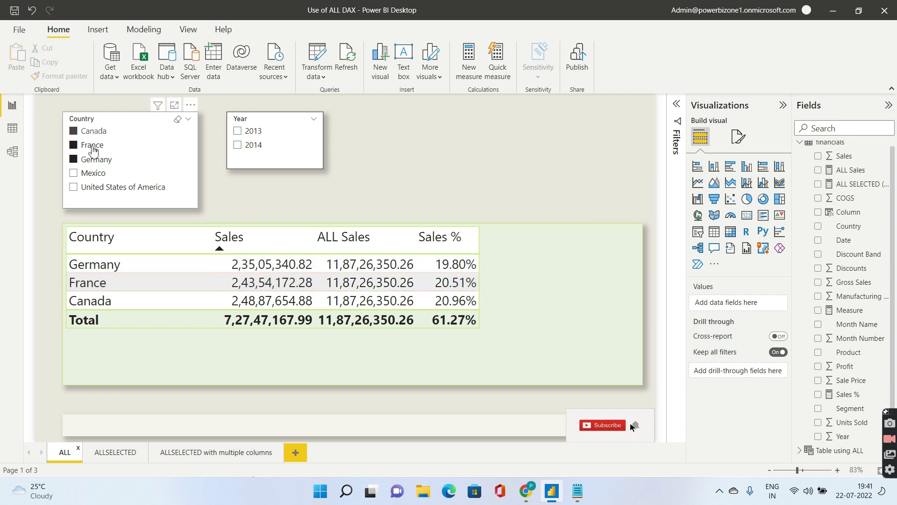
pyautogui.click(123, 458)
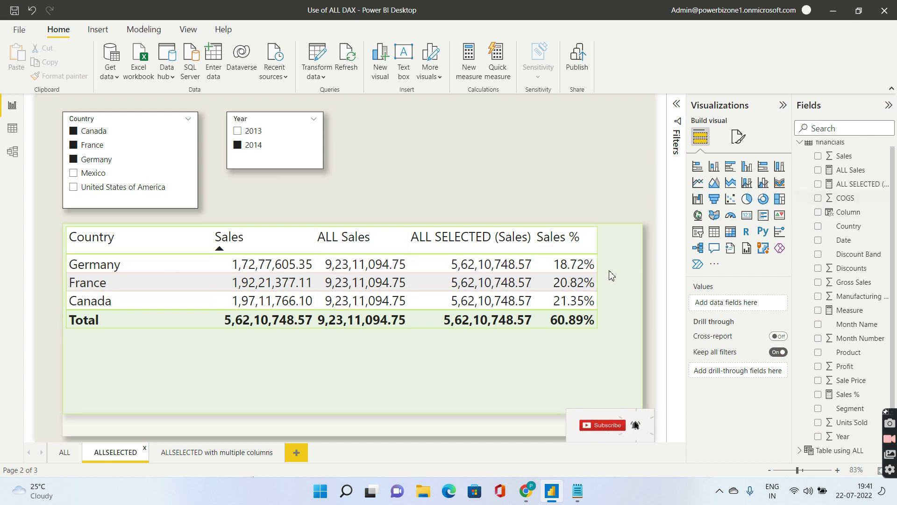
pyautogui.click(845, 395)
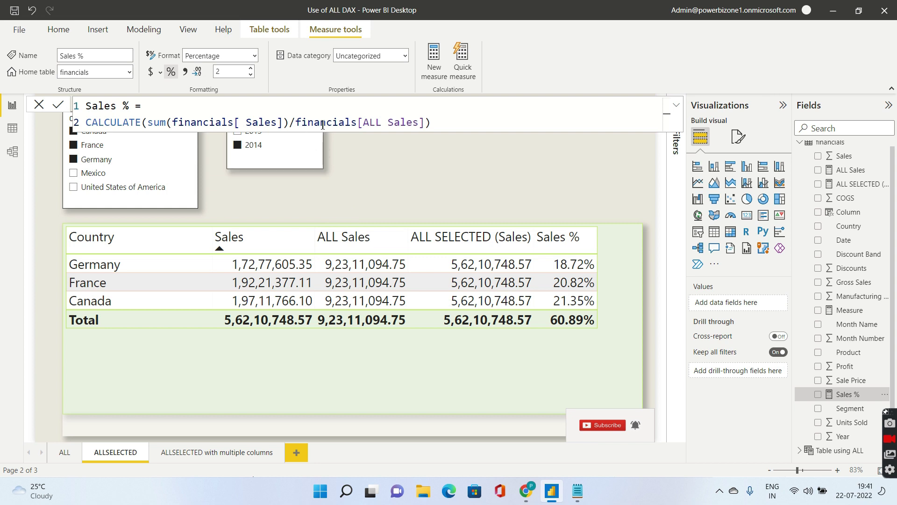
# - Replace [ALL Sales] with [ALL SELECTED (Sales)] as the Sales % divisor and commit
pyautogui.click(420, 123)
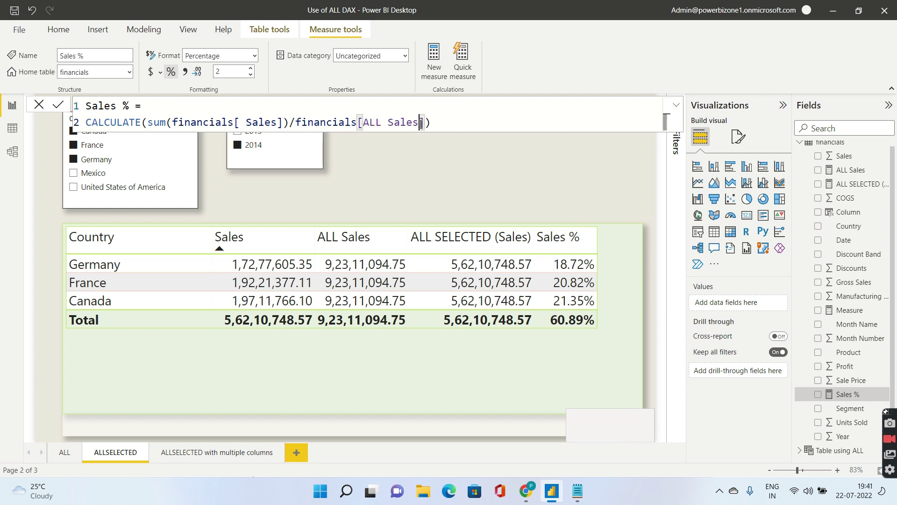
pyautogui.press('BackSpace')
pyautogui.press('BackSpace')
pyautogui.press('BackSpace')
pyautogui.press('BackSpace')
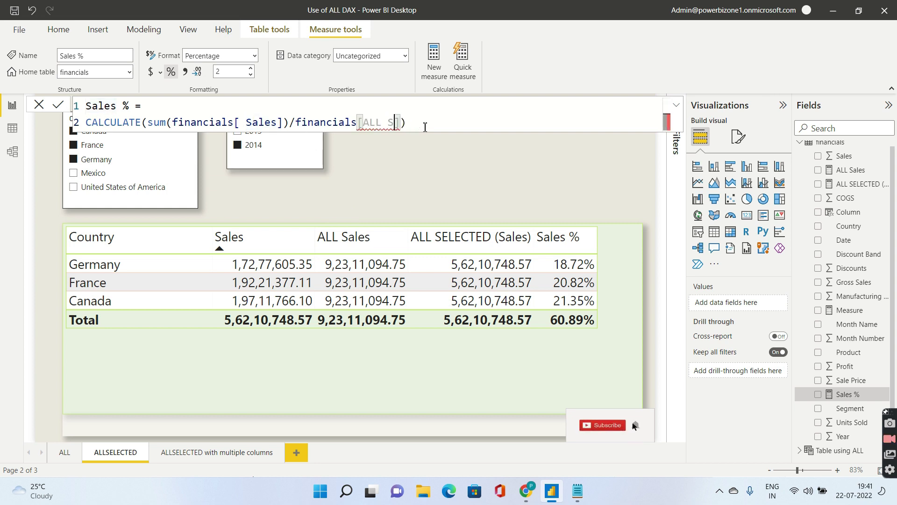
pyautogui.press('BackSpace')
pyautogui.press('BackSpace')
pyautogui.press('BackSpace')
pyautogui.write('L')
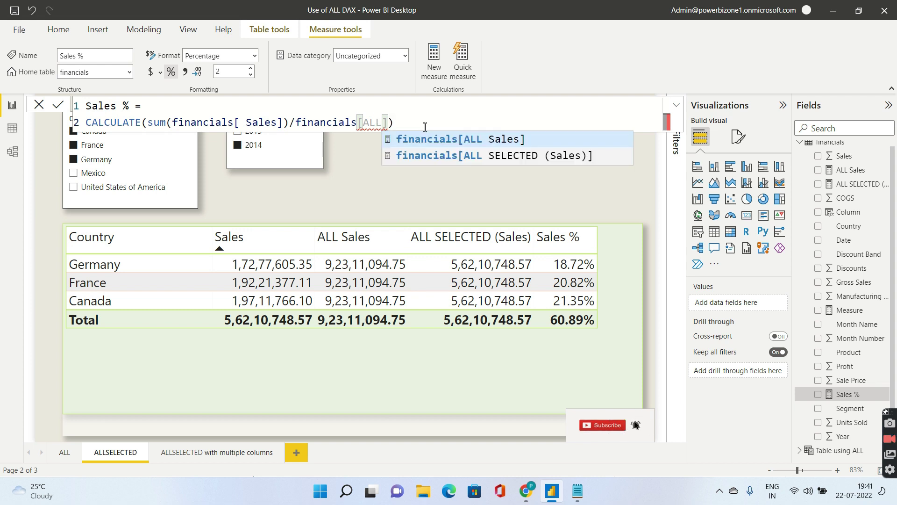
pyautogui.click(439, 156)
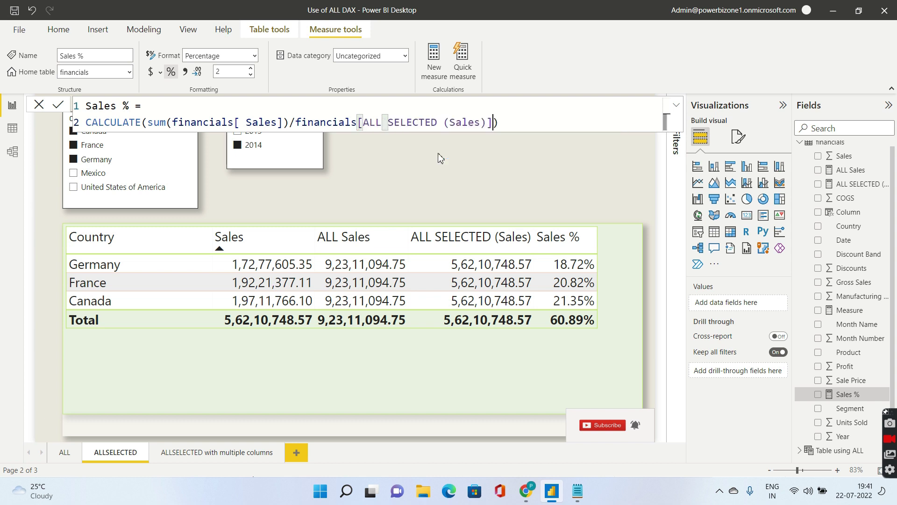
pyautogui.press('Return')
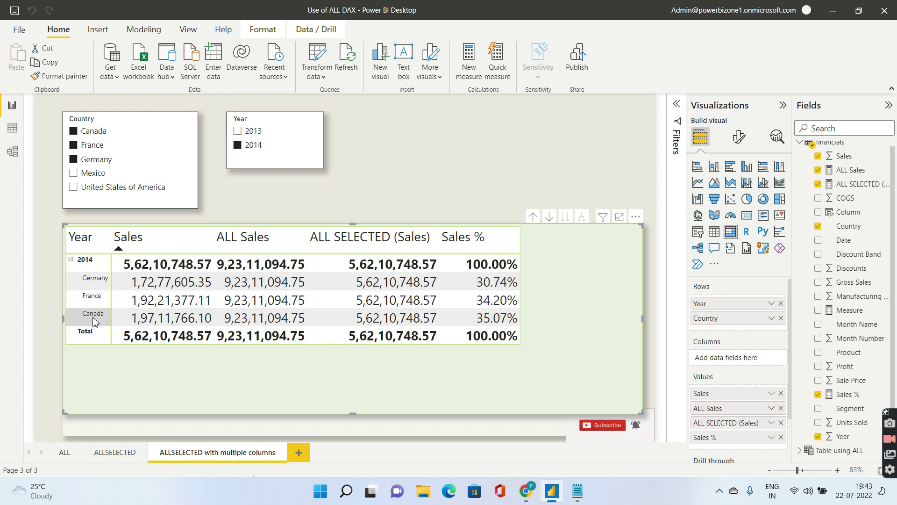
# - Add financials[Year] after Country in the ALL SELECTED (Sales) ALLSELECTED arguments and commit
pyautogui.click(858, 186)
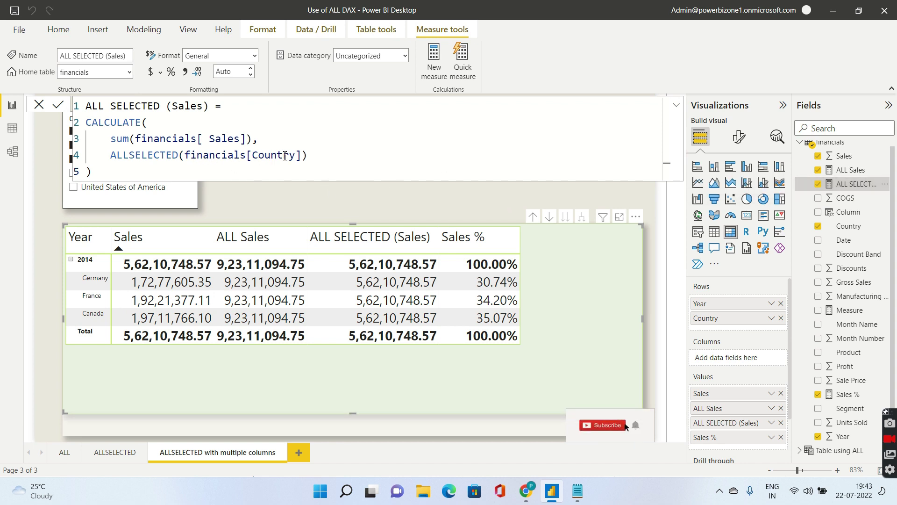
pyautogui.click(301, 155)
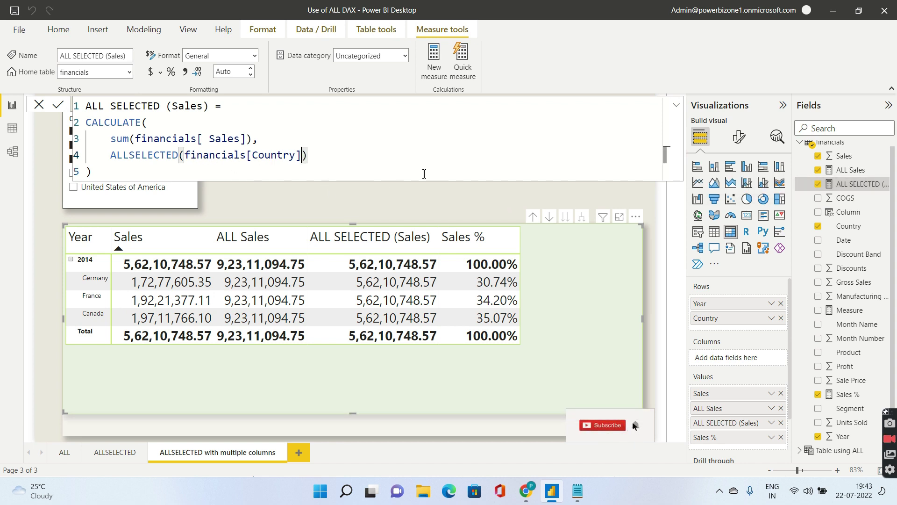
pyautogui.write(',')
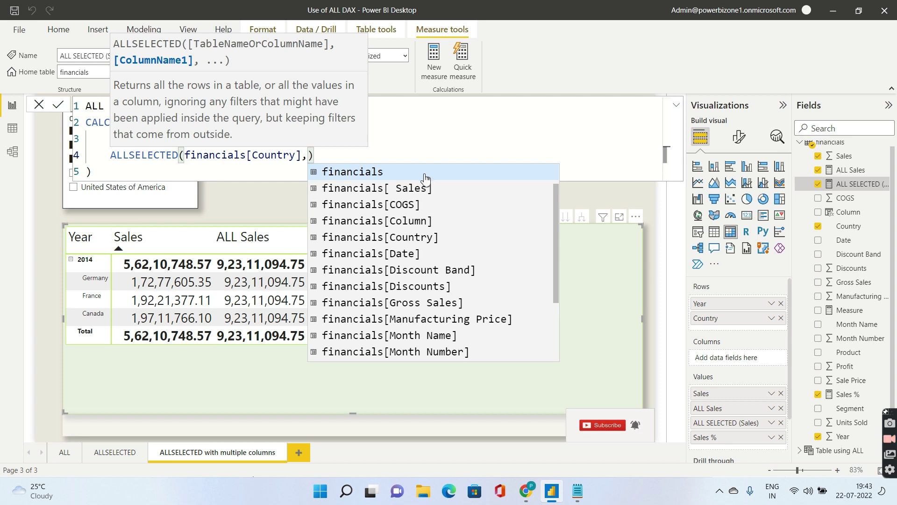
pyautogui.write('year')
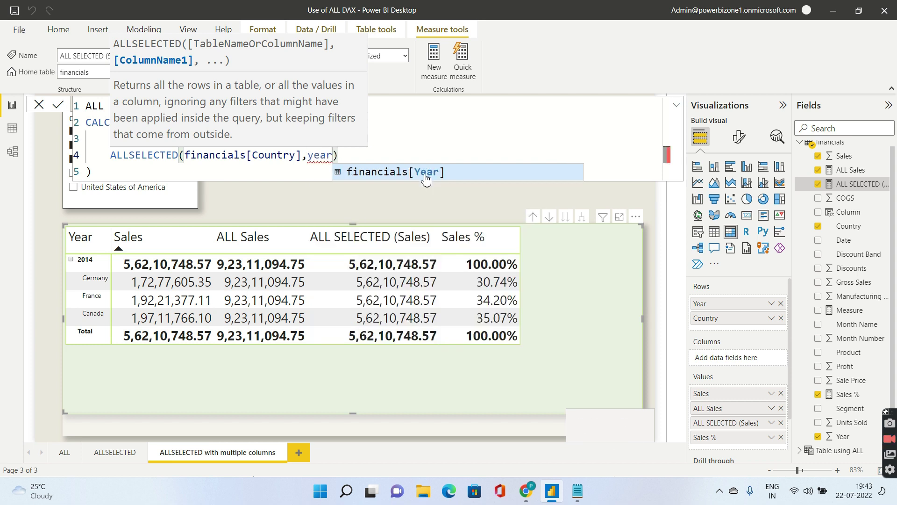
pyautogui.click(425, 174)
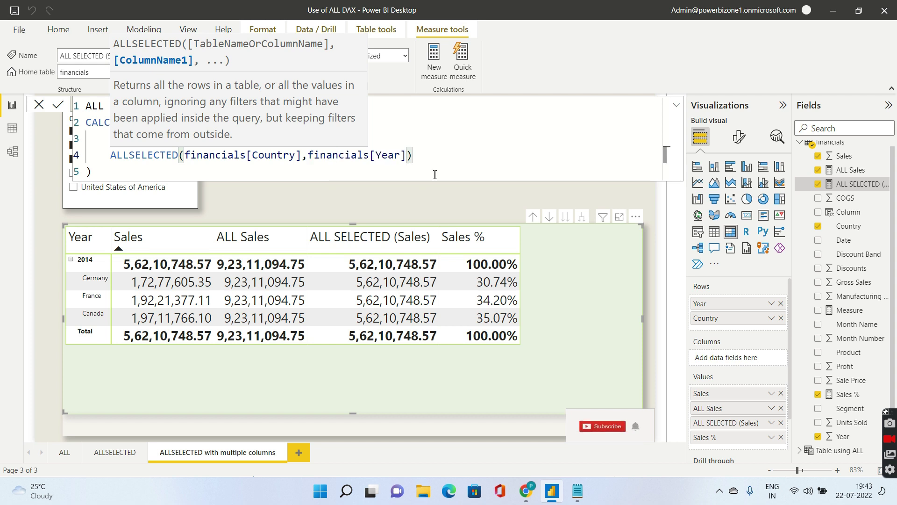
pyautogui.click(435, 175)
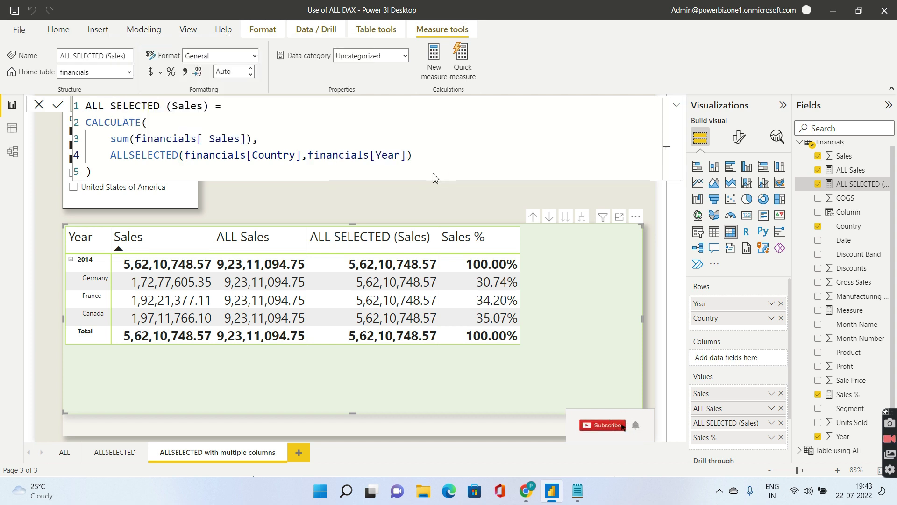
pyautogui.press('Return')
pyautogui.click(41, 106)
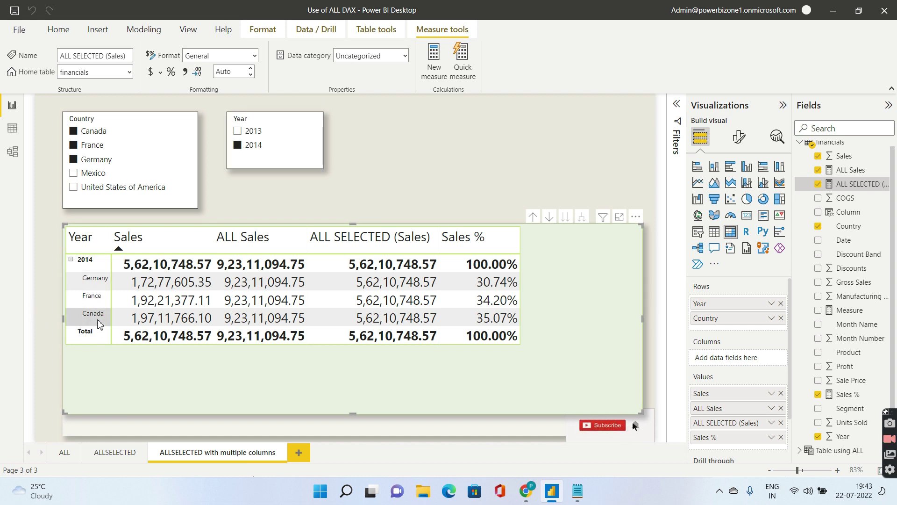
pyautogui.moveTo(275, 139)
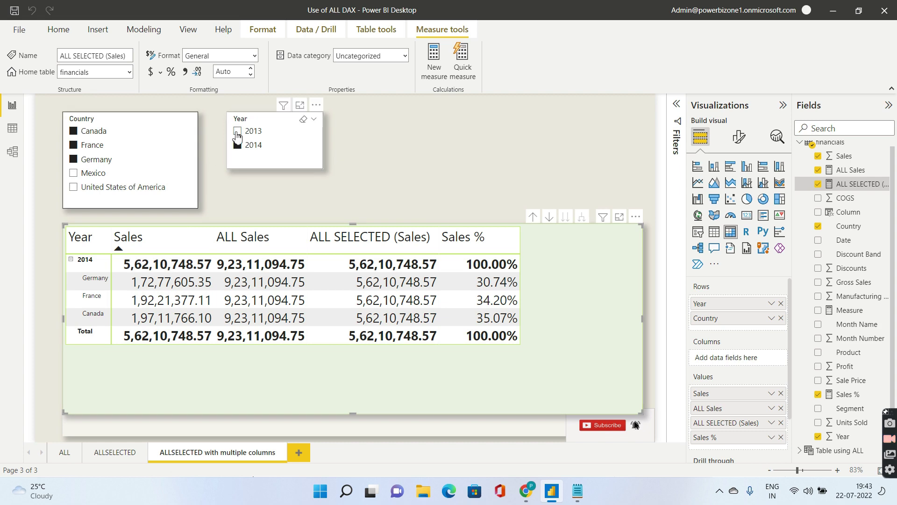
# - Tick 2013 in the Year slicer and focus on the matrix visual
pyautogui.click(237, 131)
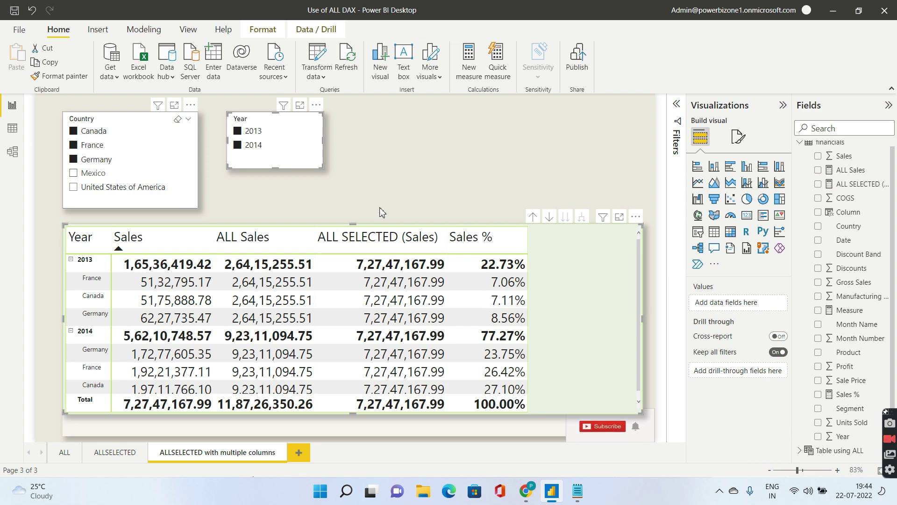
pyautogui.moveTo(602, 217)
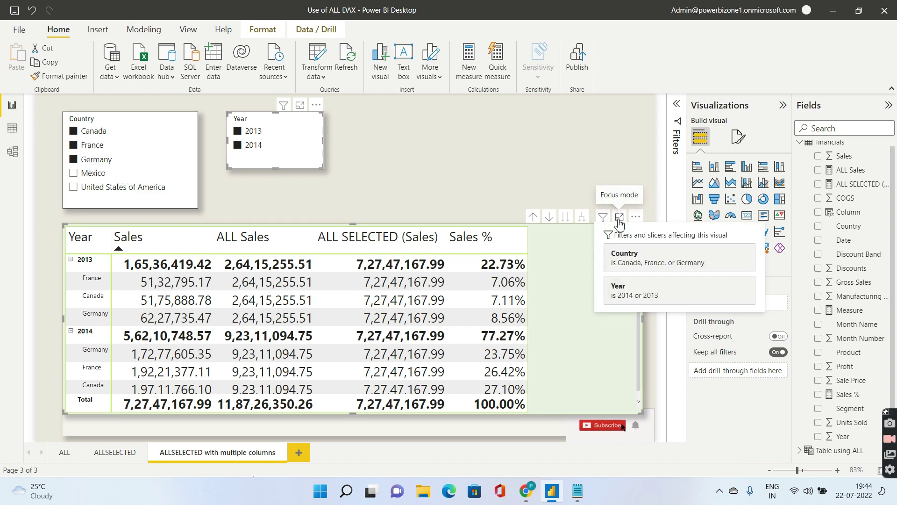
pyautogui.click(620, 217)
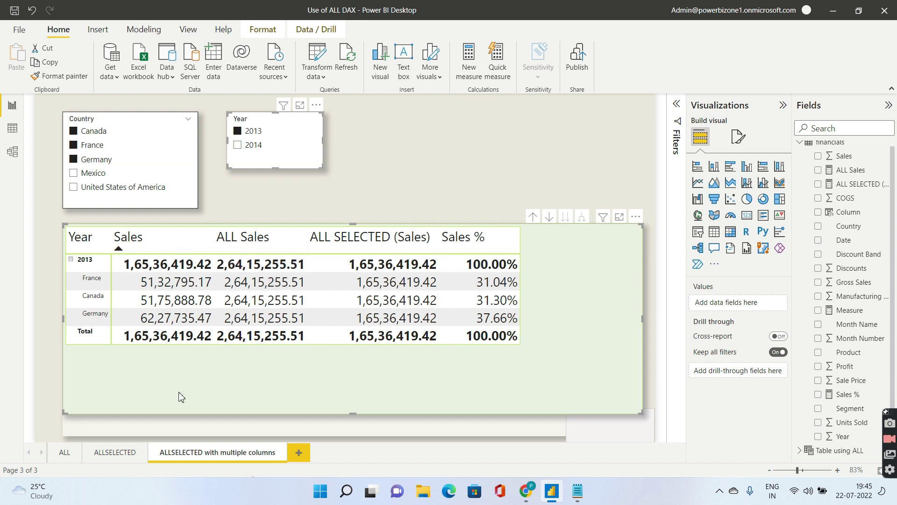
# - Switch to the 'ALL' report page
pyautogui.click(63, 457)
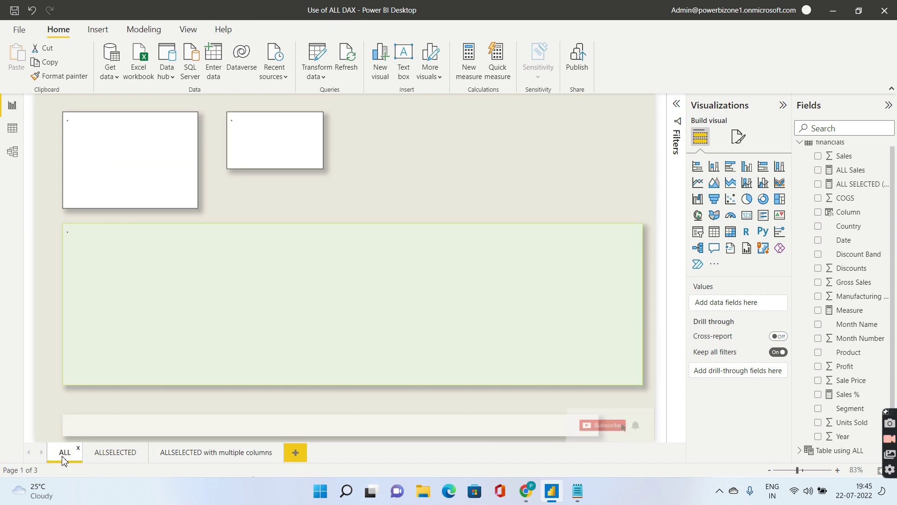